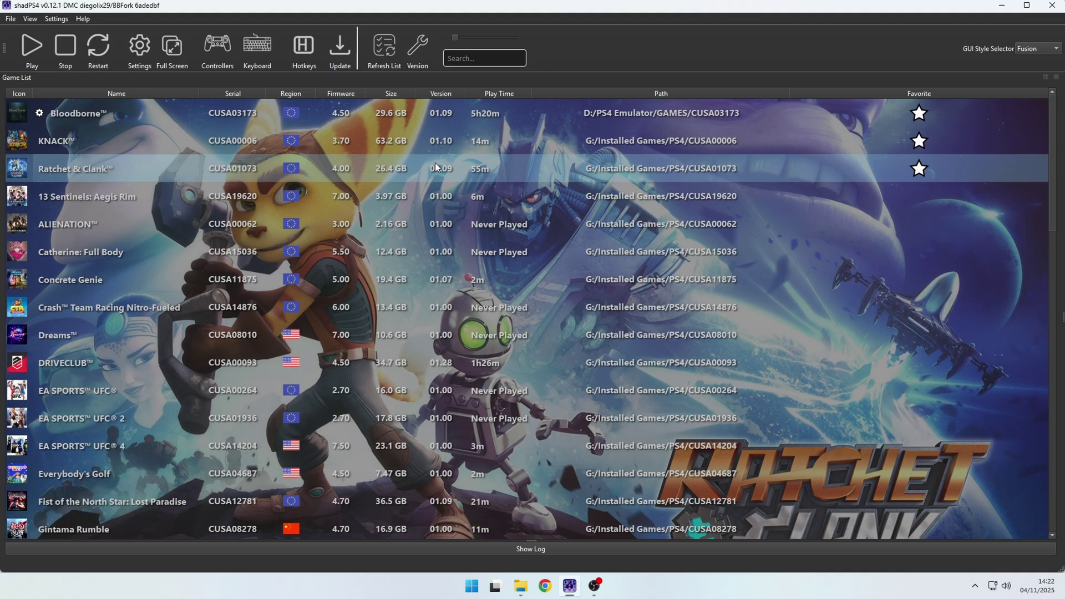
# Review the Input, Log, Debug and Experimental pages of the emulator settings.
pyautogui.click(142, 48)
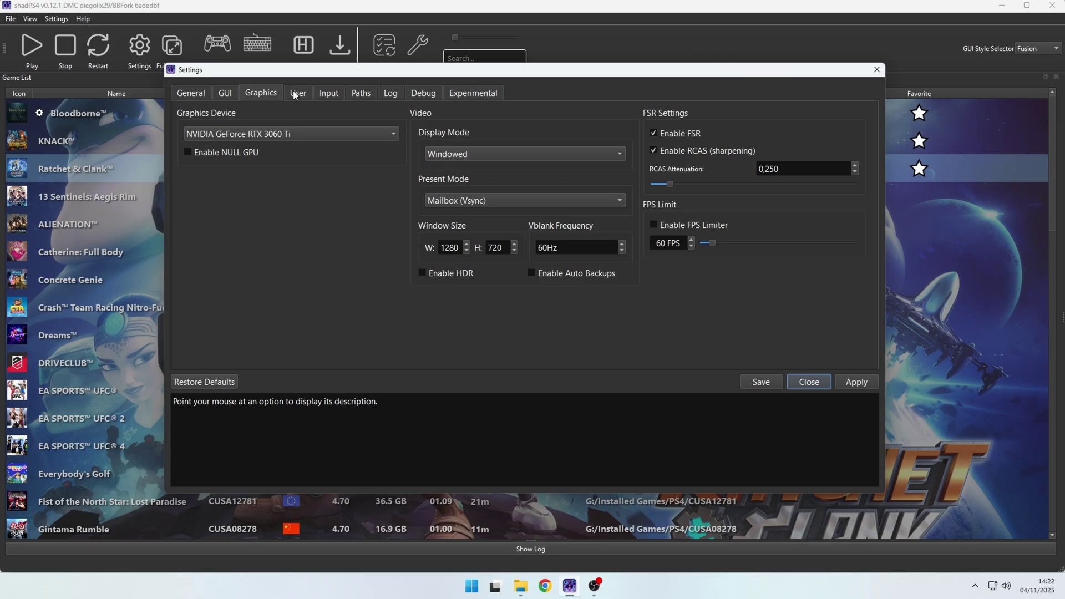
pyautogui.click(322, 92)
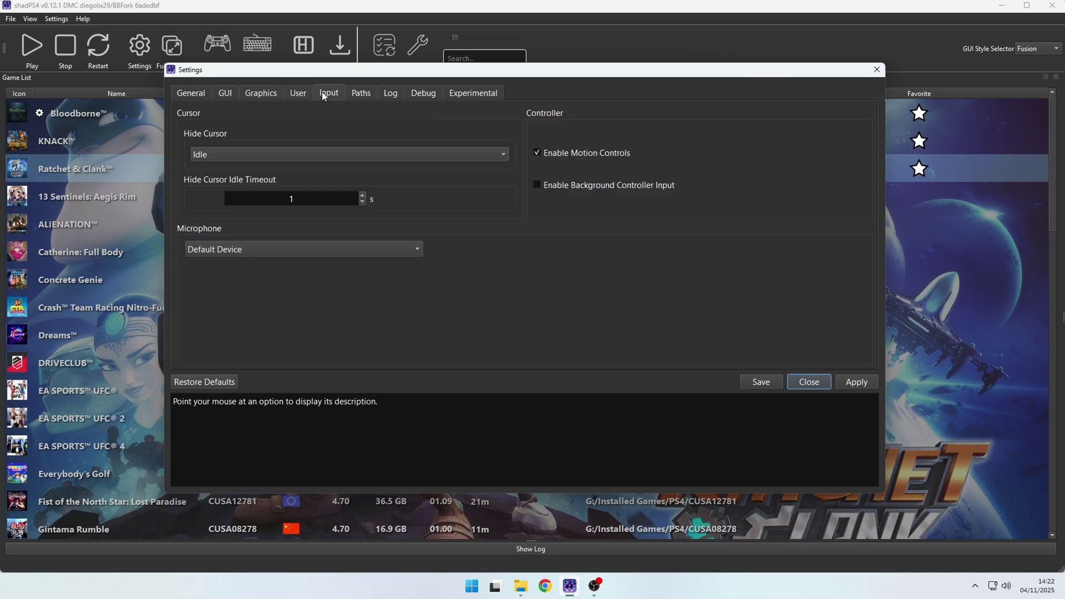
pyautogui.click(393, 95)
pyautogui.click(418, 93)
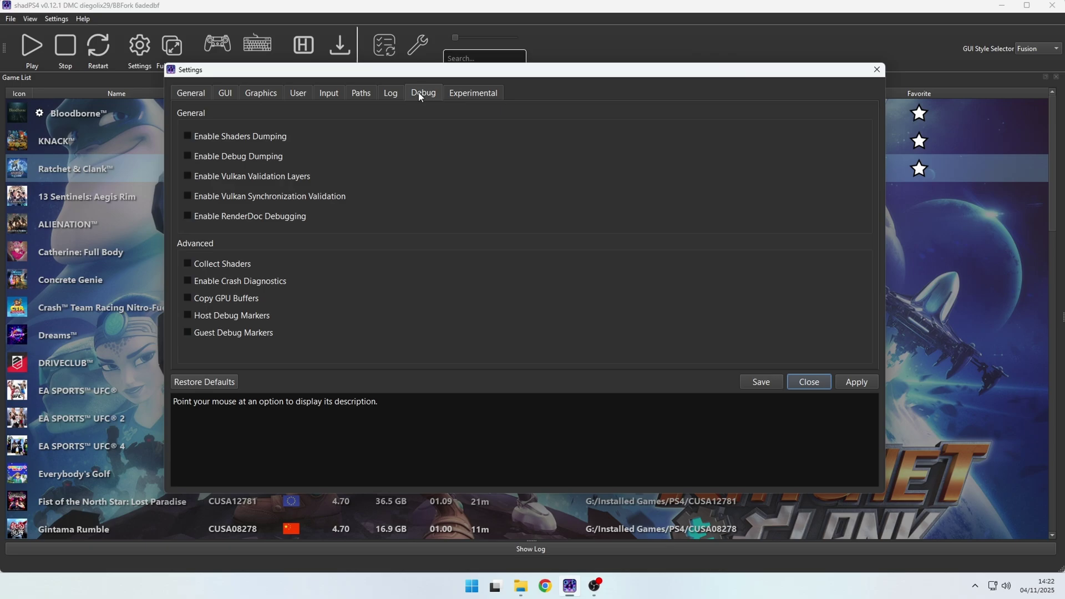
pyautogui.click(462, 95)
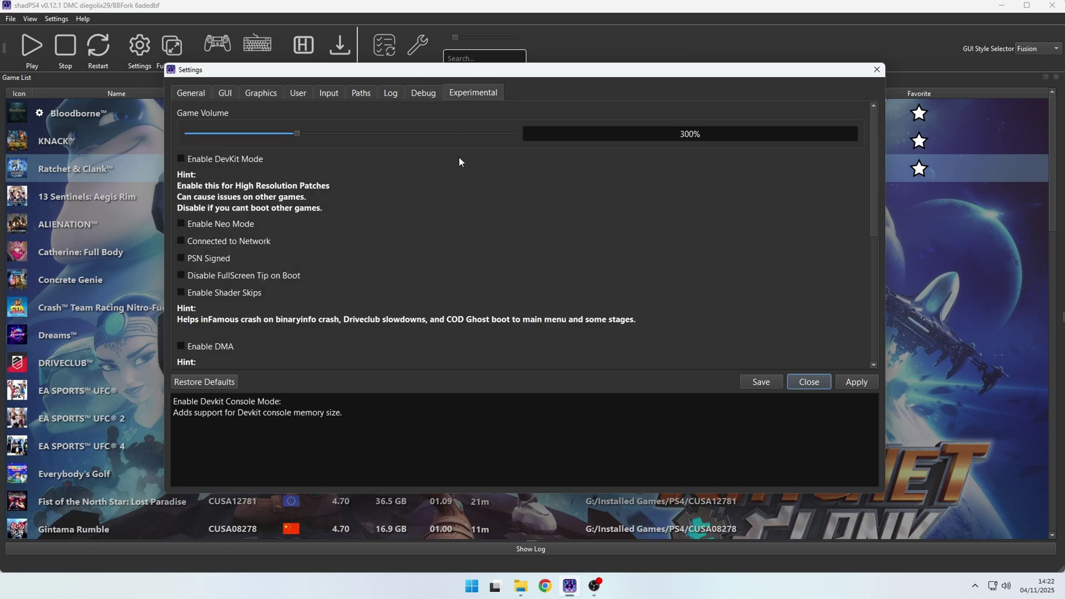
pyautogui.scroll(-2, 461, 226)
pyautogui.scroll(-1, 487, 228)
pyautogui.scroll(-1, 495, 231)
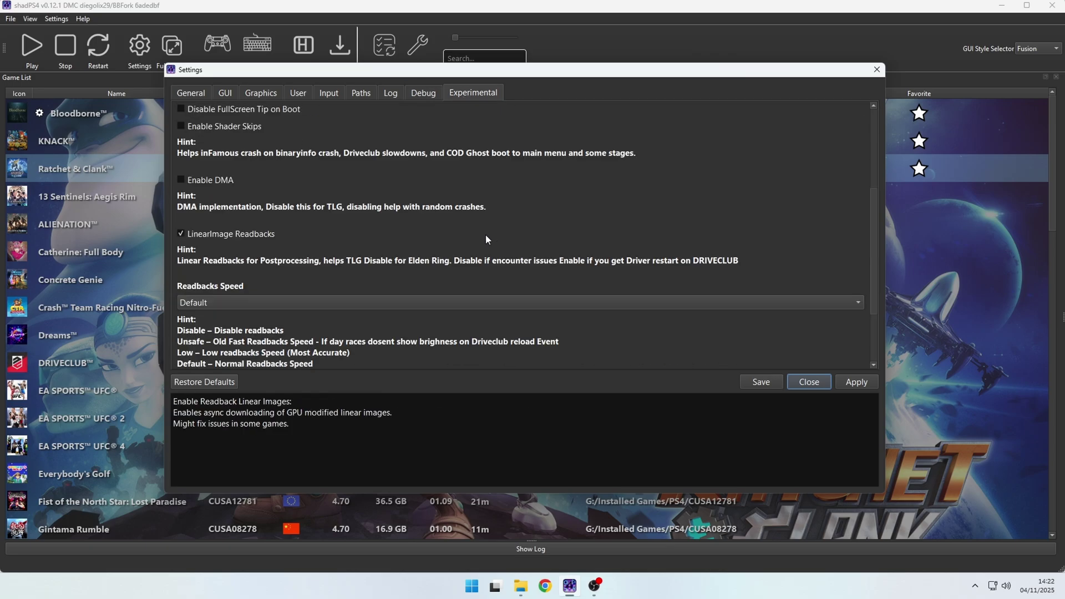
pyautogui.scroll(-1, 485, 235)
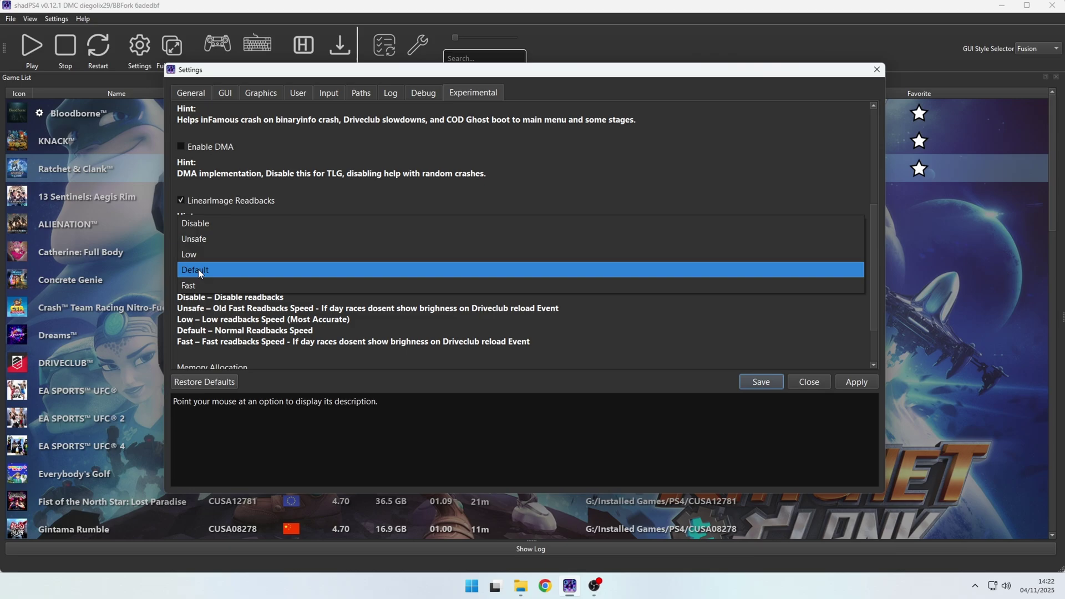
# Keep LinearImage Readbacks checked with Readbacks Speed at Default and save the settings.
pyautogui.click(205, 268)
pyautogui.scroll(-2, 239, 324)
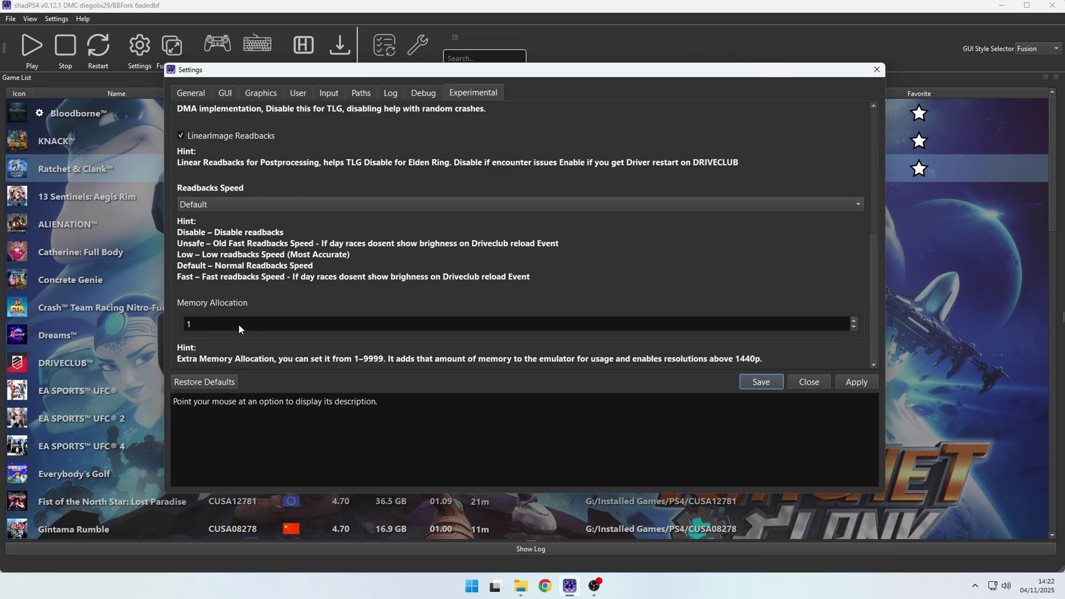
pyautogui.click(763, 383)
# Tick 60 FPS Unlock in Ratchet & Clank's Cheats / Patches window, save it and confirm.
pyautogui.rightClick(544, 166)
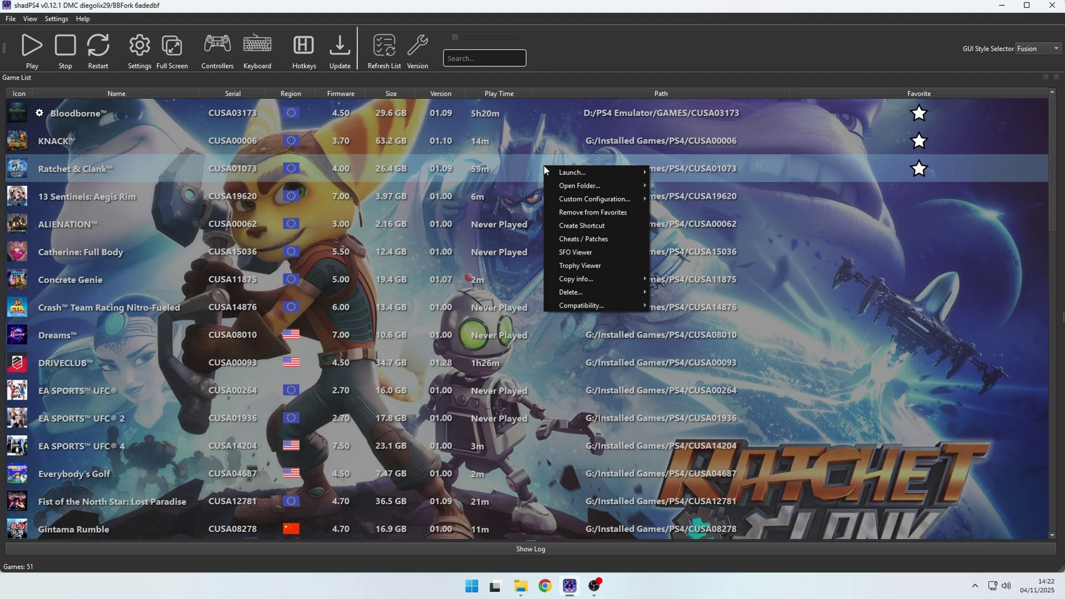
pyautogui.click(589, 243)
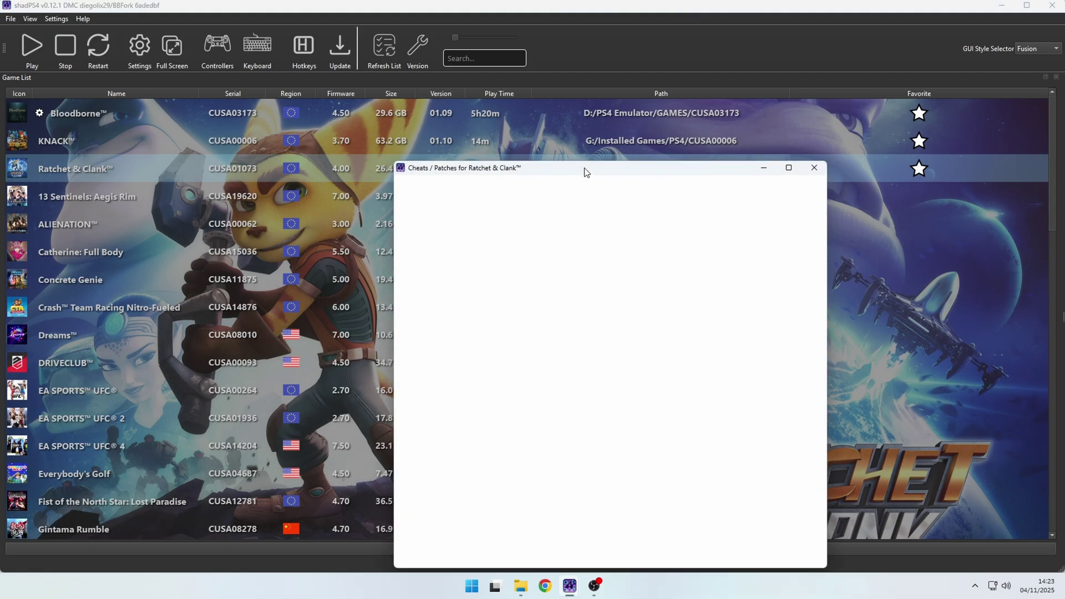
pyautogui.moveTo(585, 173); pyautogui.dragTo(518, 107)
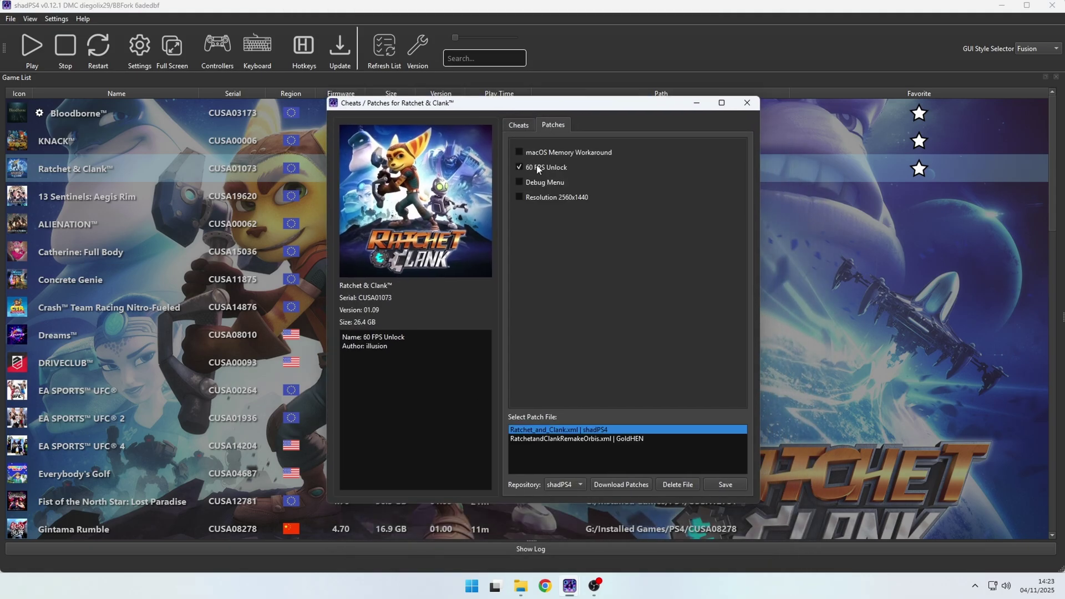
pyautogui.click(725, 485)
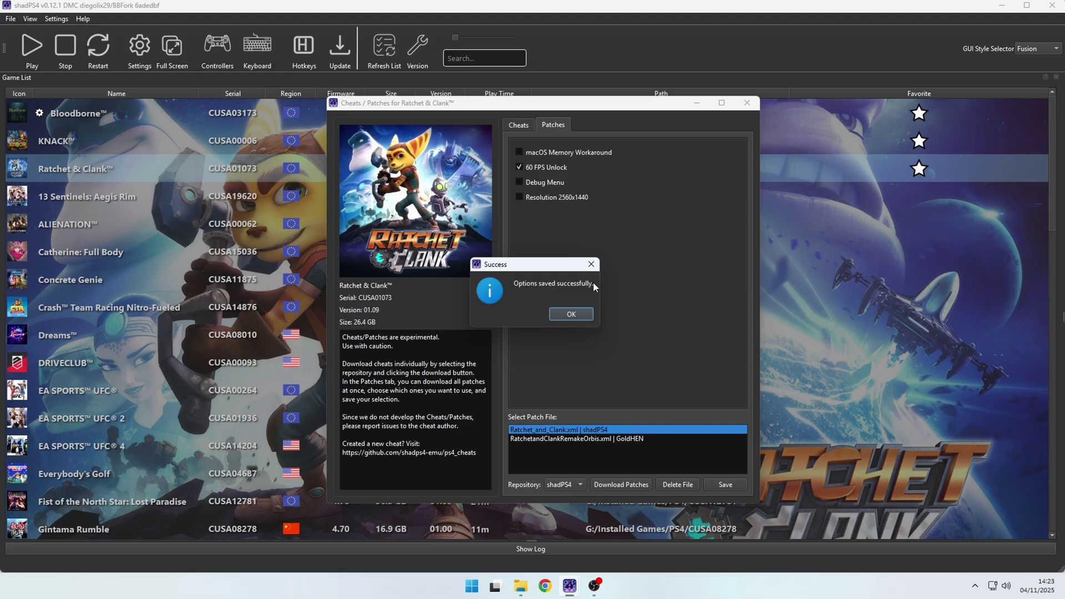
pyautogui.click(747, 104)
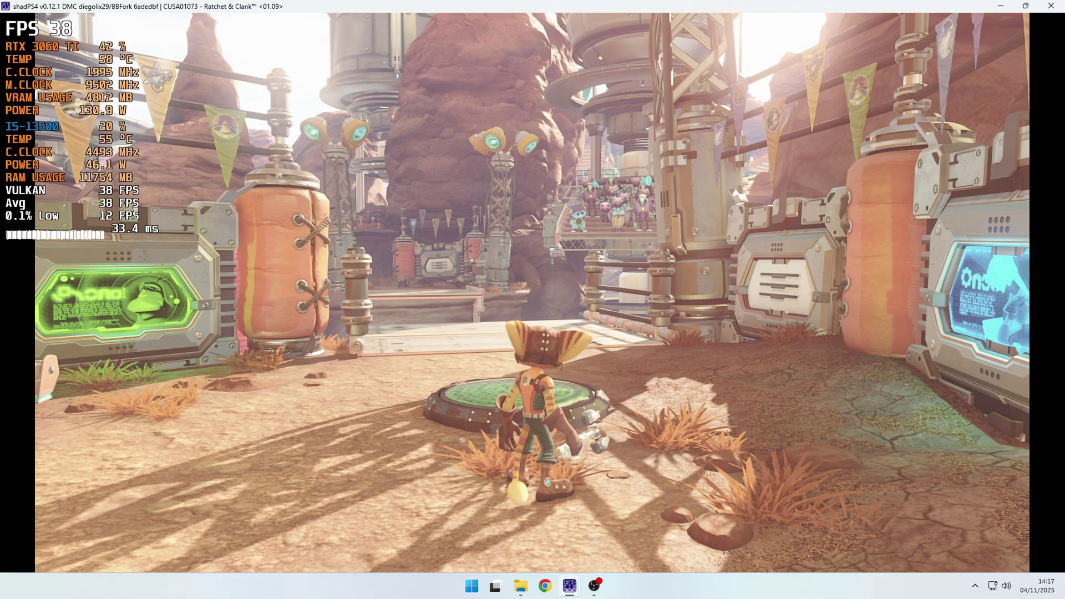
# Show the debug menu and video info overlay with F10, then hide it again while playing.
pyautogui.press('F10')
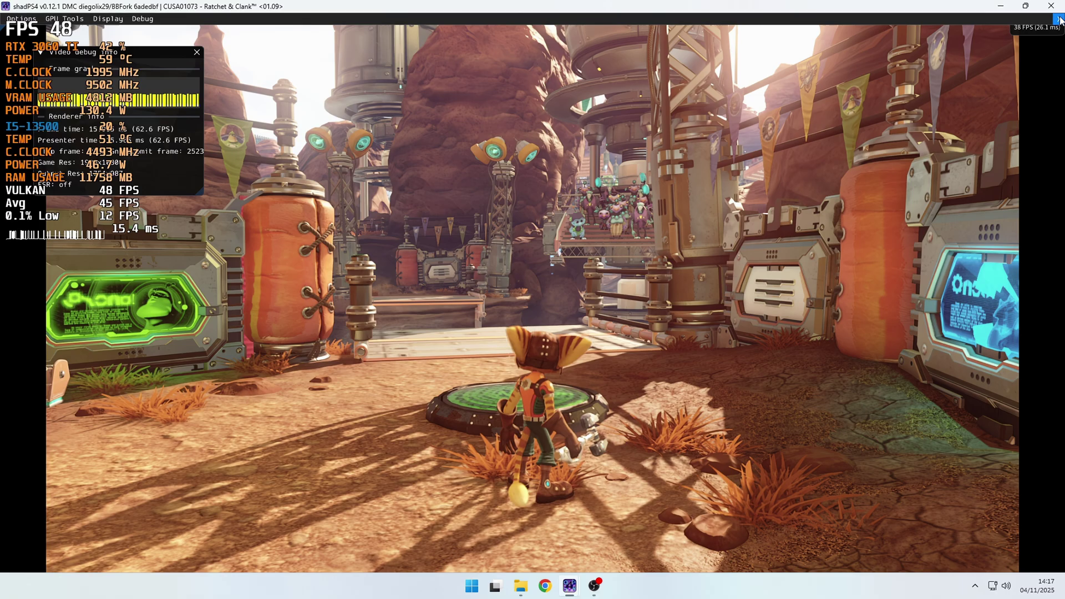
pyautogui.hotkey('ctrl', 'F10')
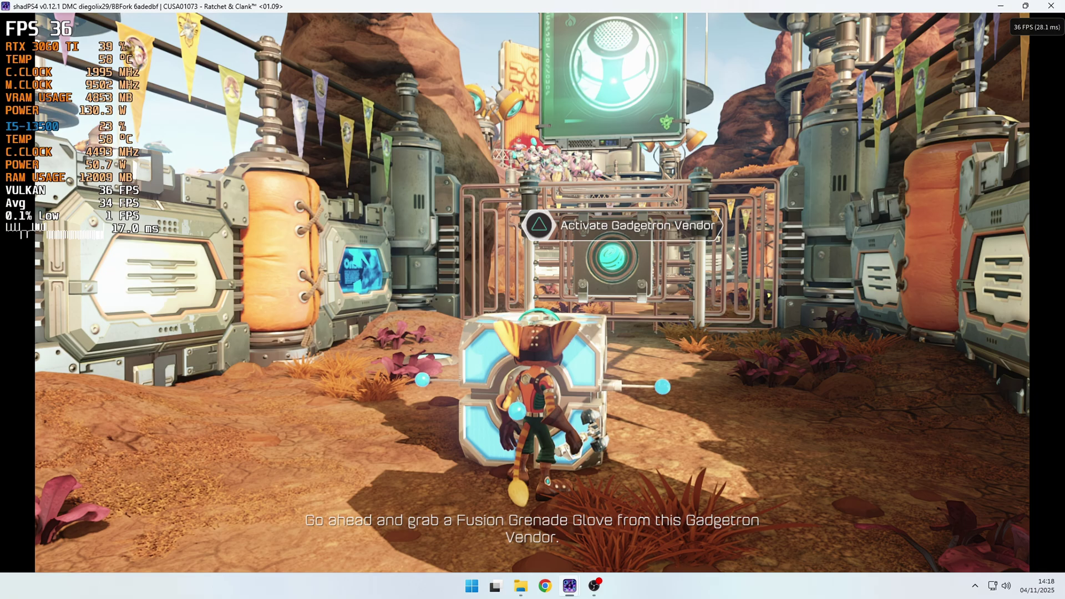
# Activate the Weapon Vendor and confirm buying the Fusion Grenade for 100 bolts.
pyautogui.press('i')
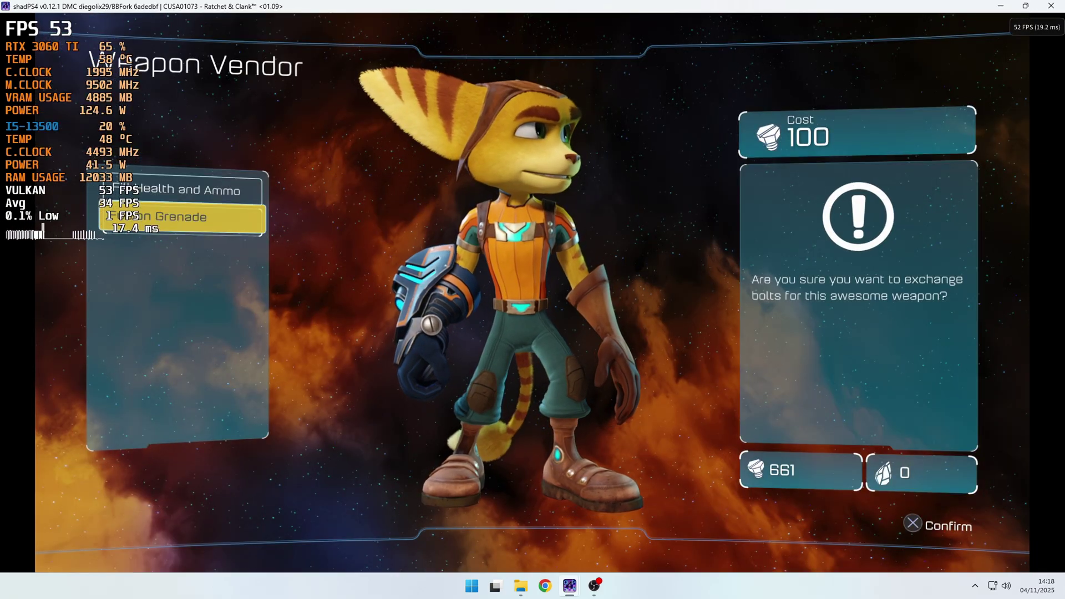
pyautogui.press('Return')
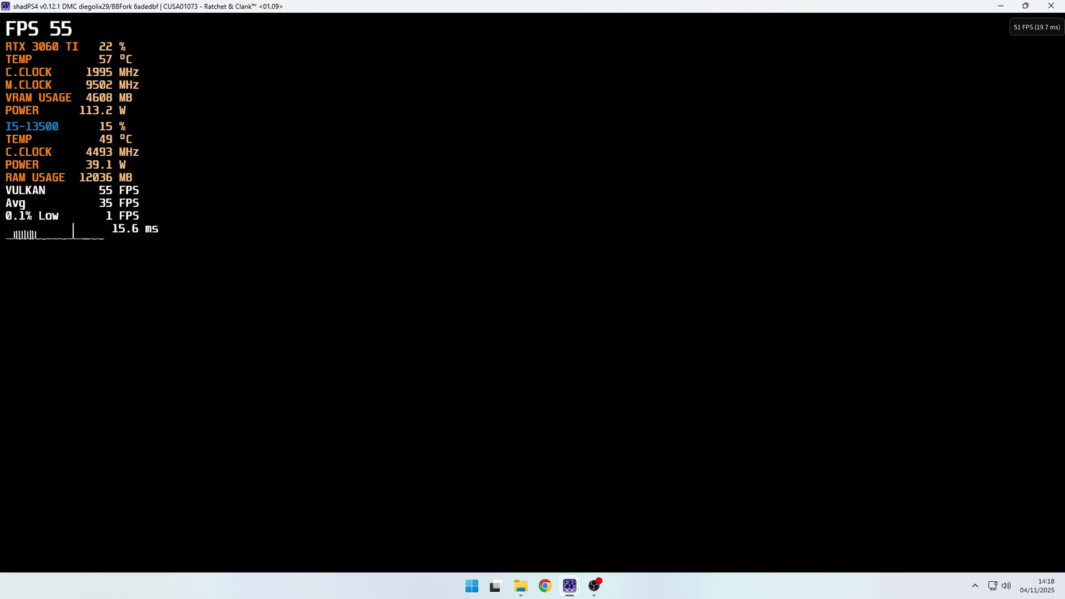